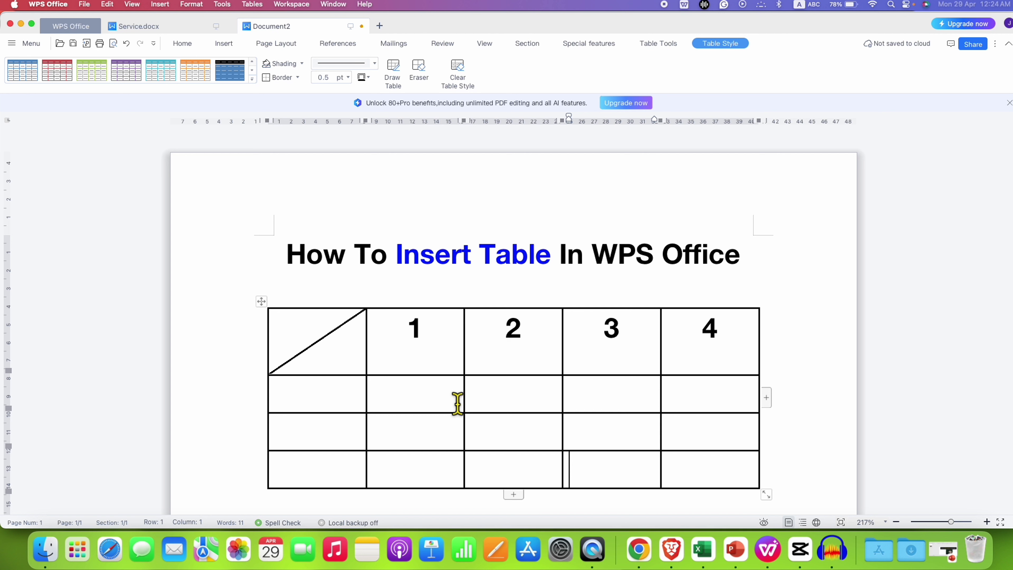
Step: Delete the existing table and insert a 3-row, 6-column table beneath the heading
click(261, 301)
key(BackSpace)
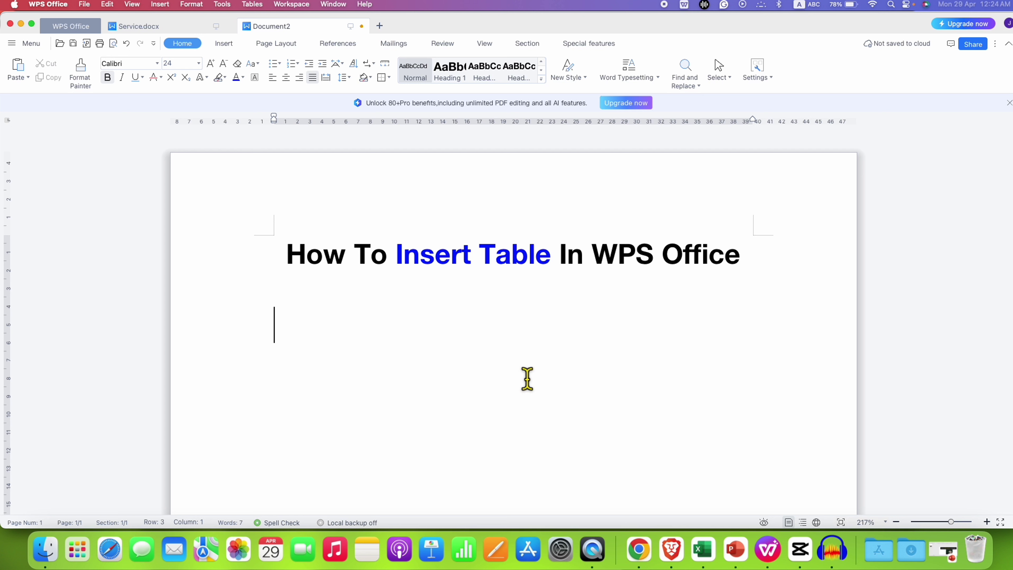
click(228, 45)
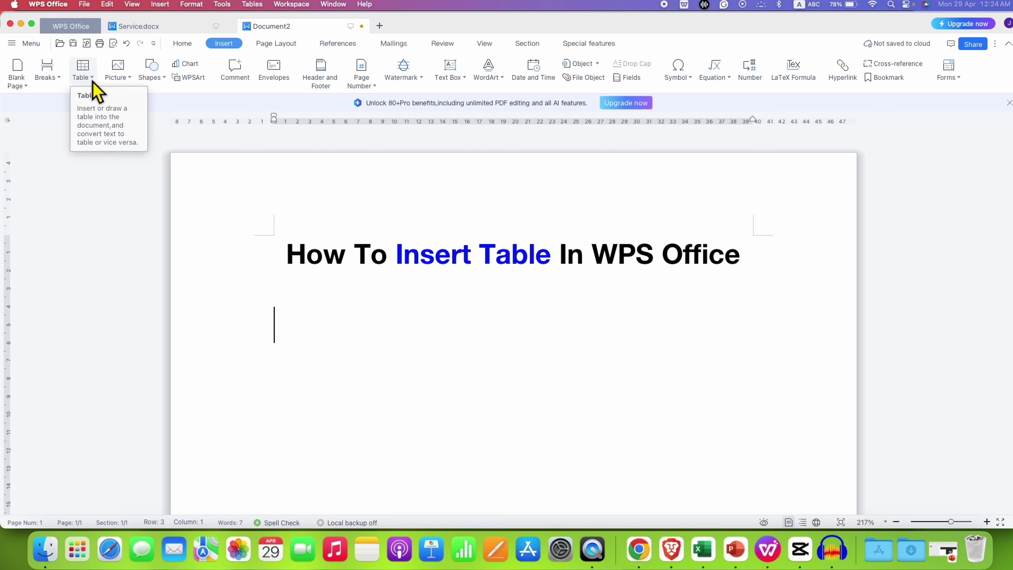
click(95, 90)
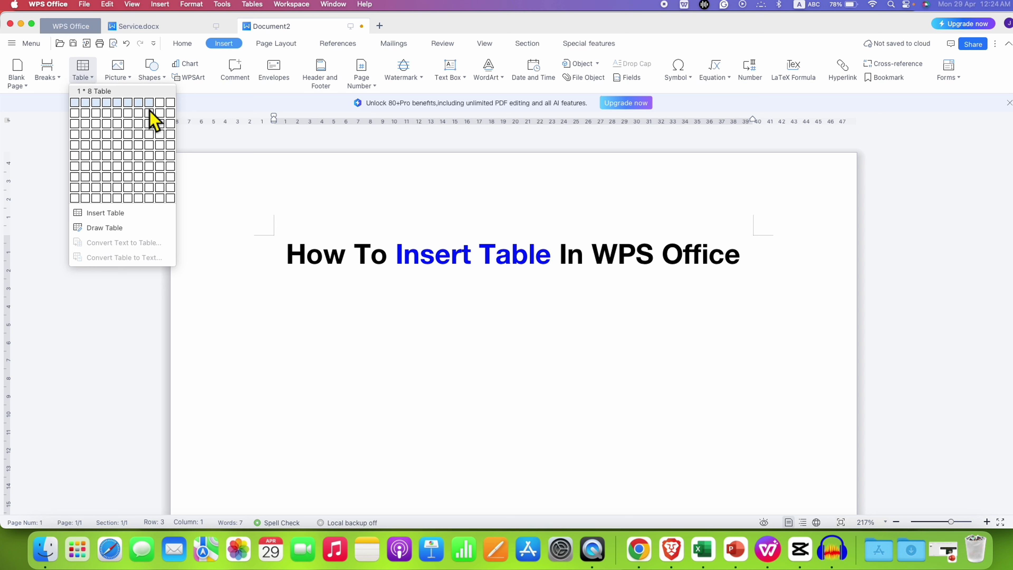
click(135, 124)
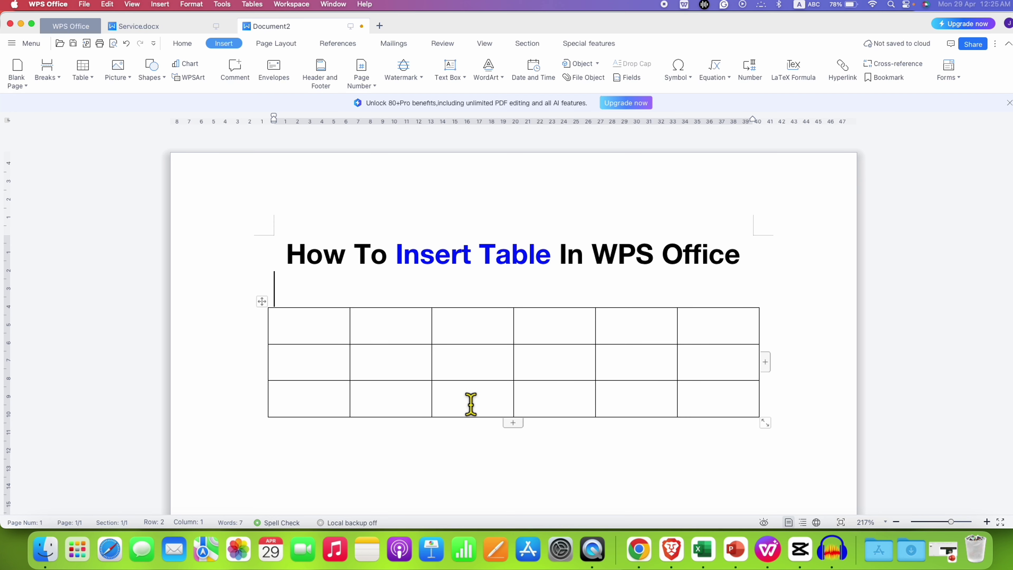
Step: Enter the numbers 1, 2, 3, 4, 5 and 6 into the six first-row cells
key(Down)
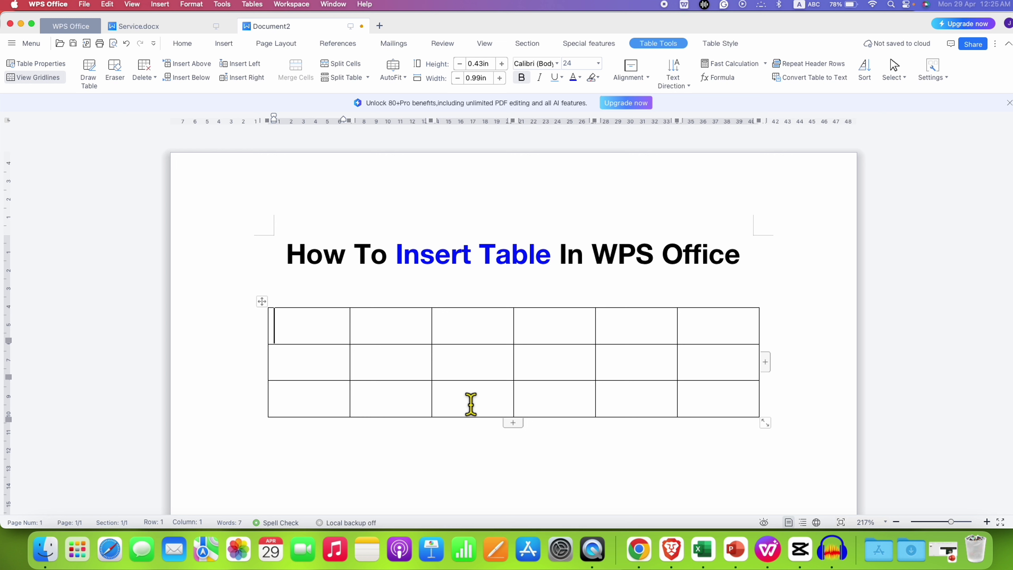
text(1)
key(Tab)
text(2)
key(Tab)
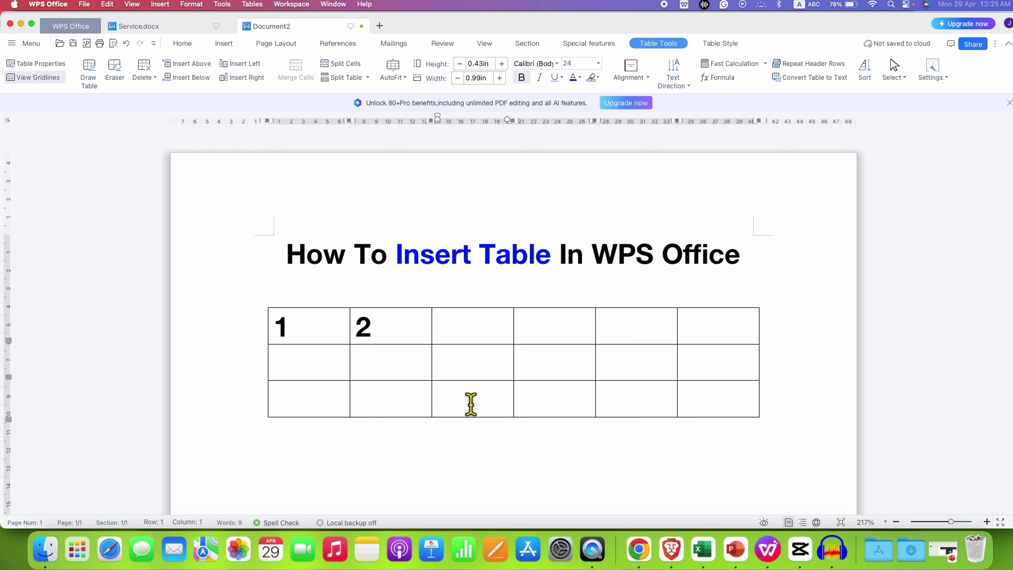
text(3)
key(Tab)
text(4)
key(Tab)
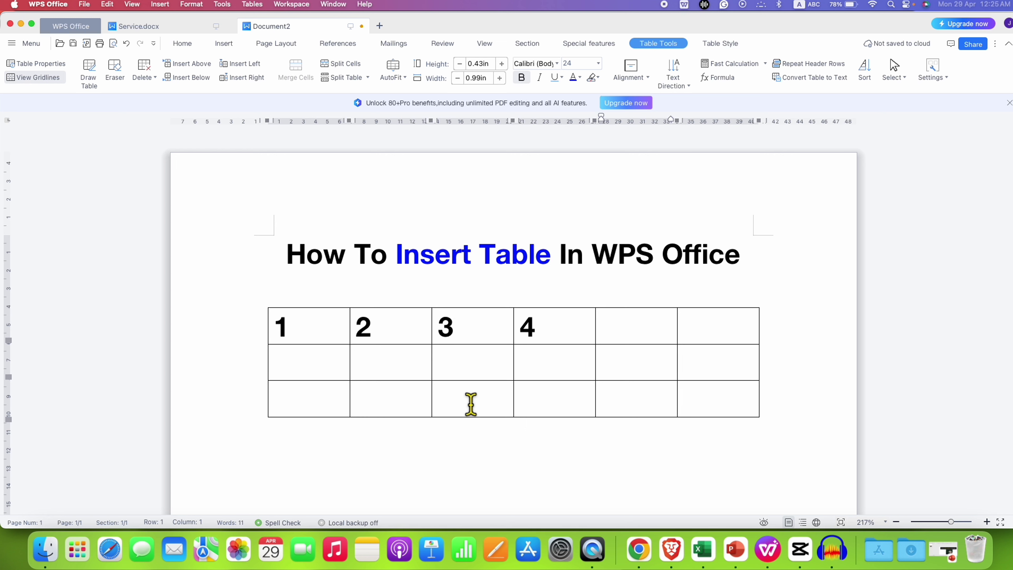
text(5)
key(Tab)
text(6)
mouse_move(735, 339)
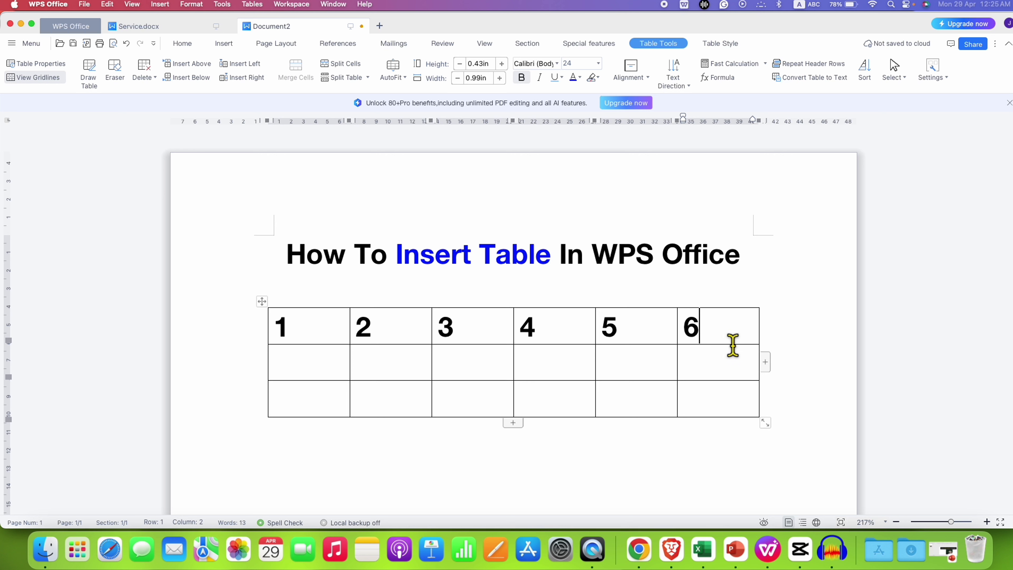
Step: Add a blank column after column 6 and two blank columns between columns 3 and 4
click(769, 363)
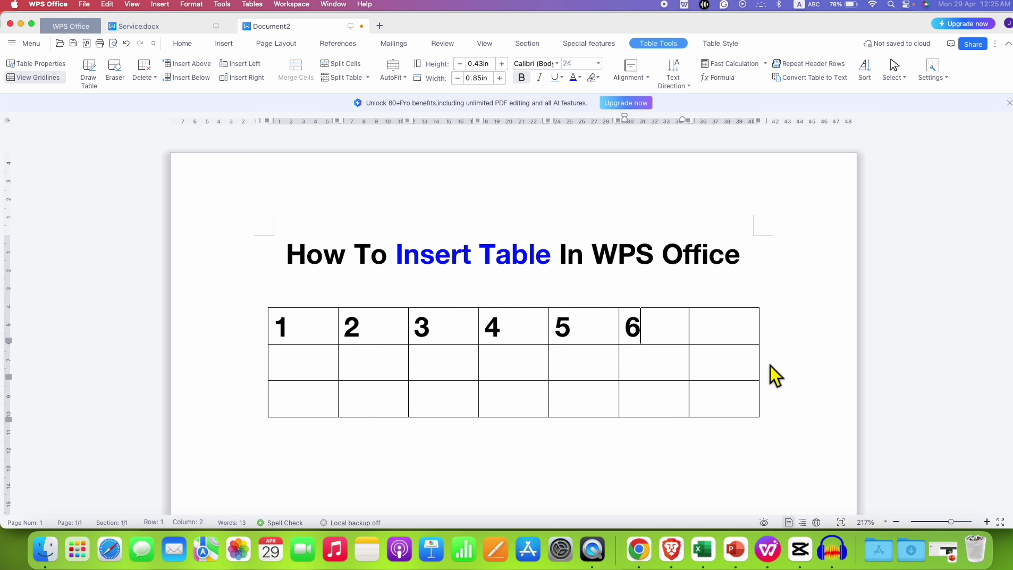
click(531, 337)
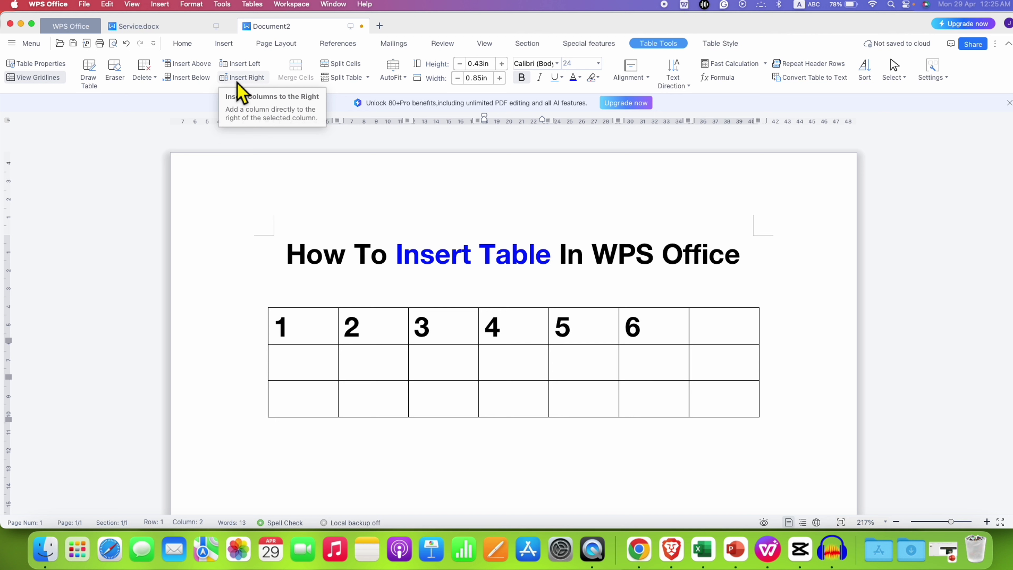
click(249, 69)
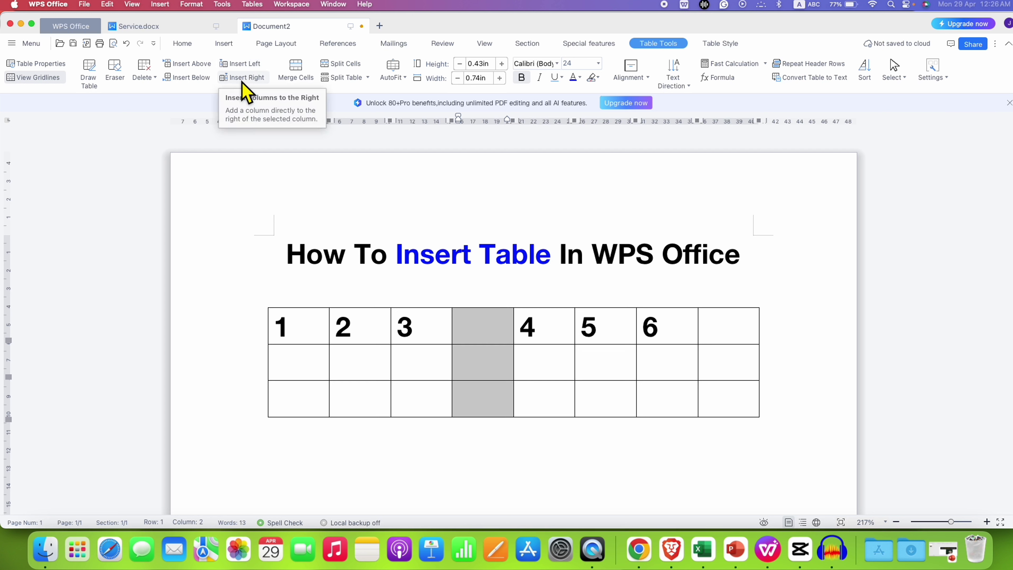
click(244, 78)
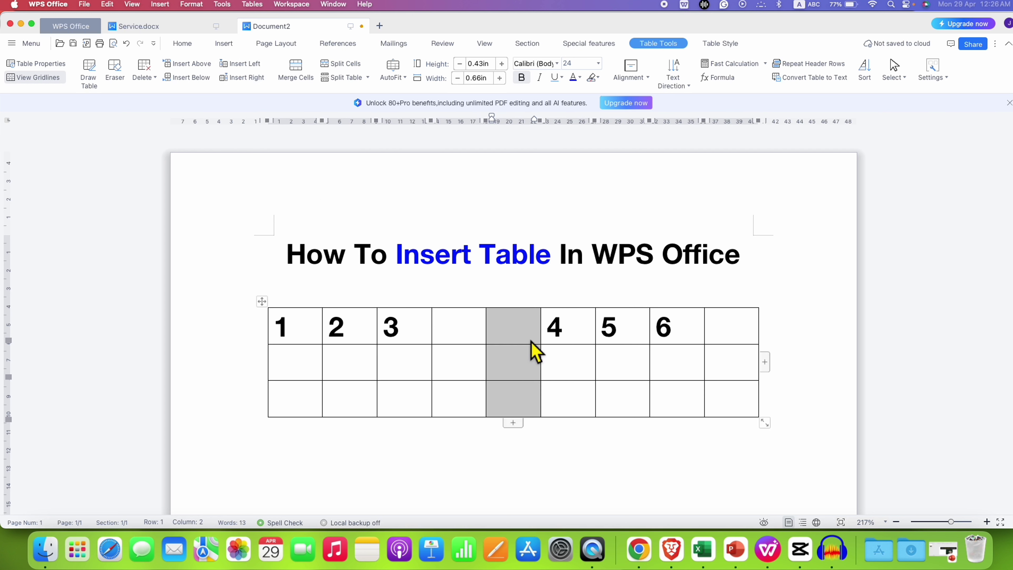
Step: Add a row at the bottom and two blank rows around row 2, giving six rows
click(512, 423)
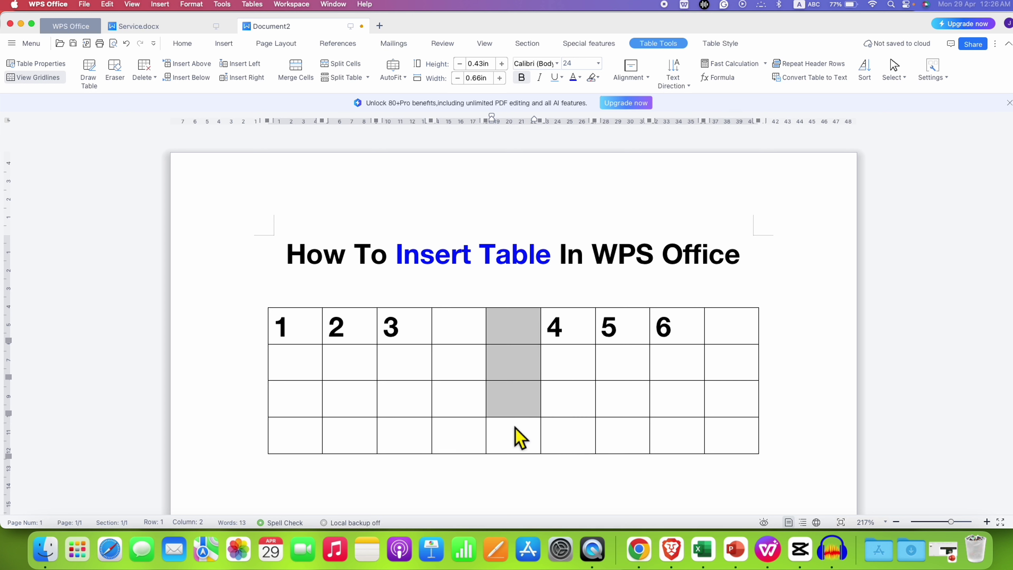
click(463, 373)
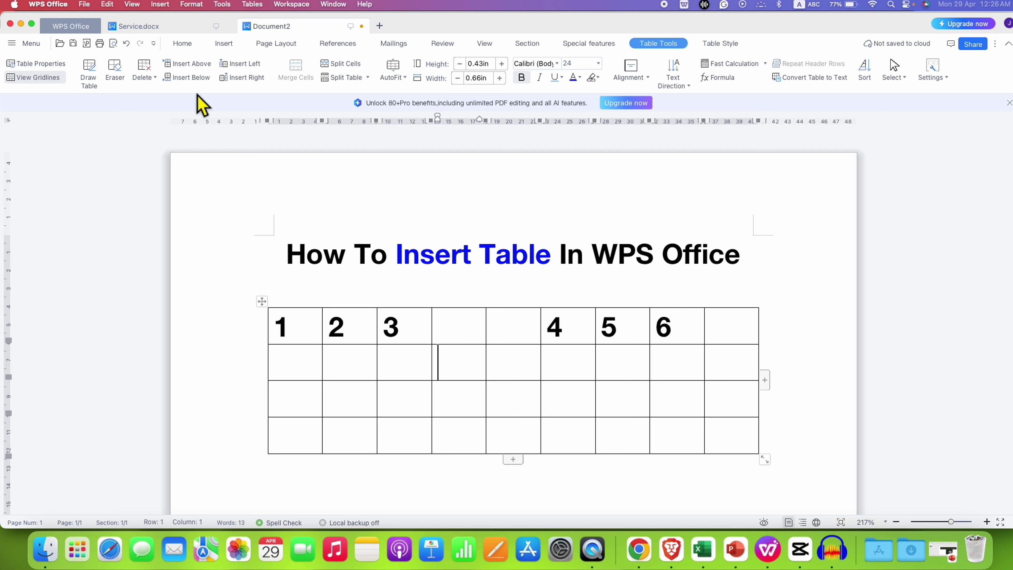
click(204, 70)
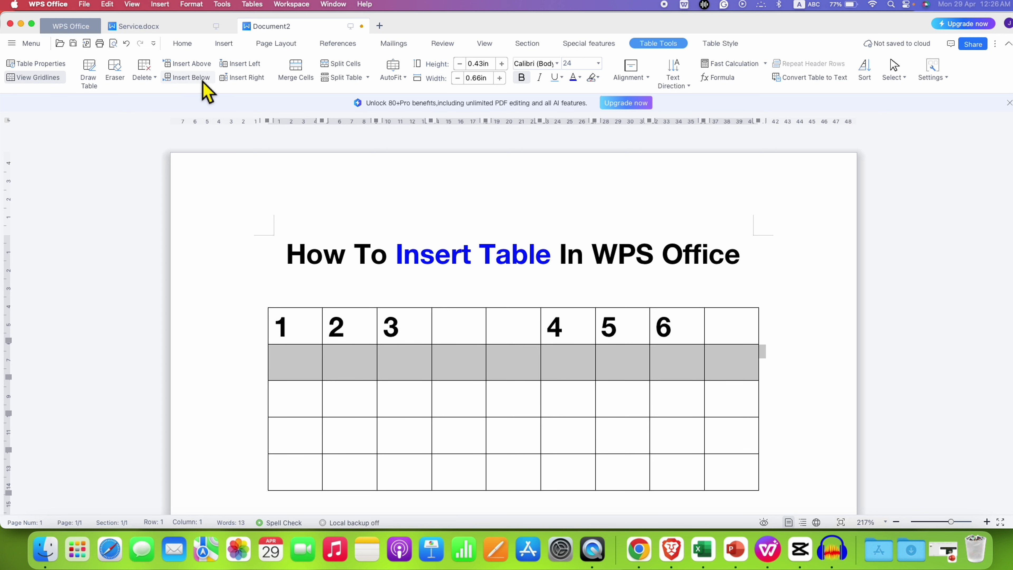
click(204, 83)
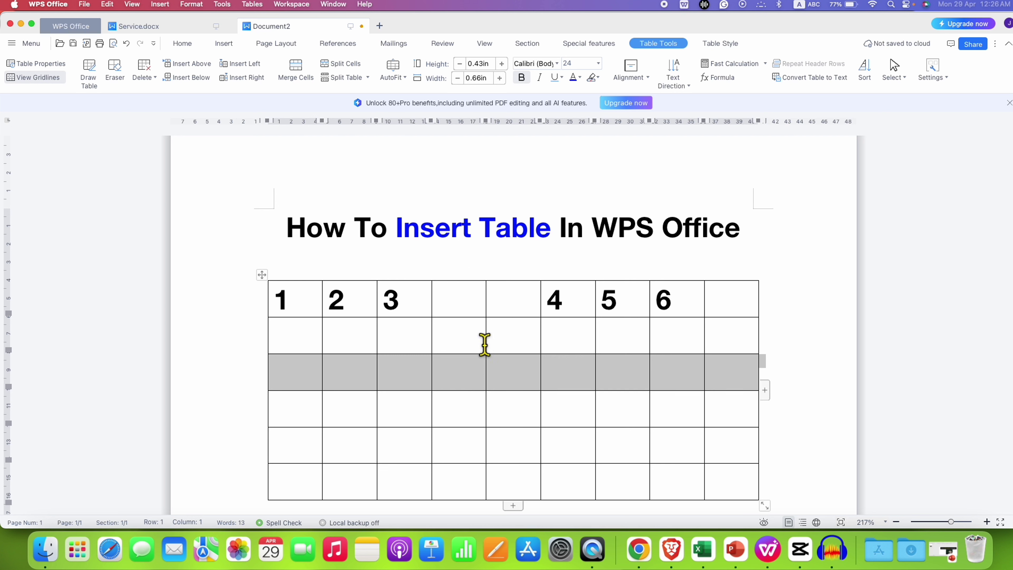
Step: Delete the empty fourth column, leaving the table with eight columns
click(456, 308)
click(455, 313)
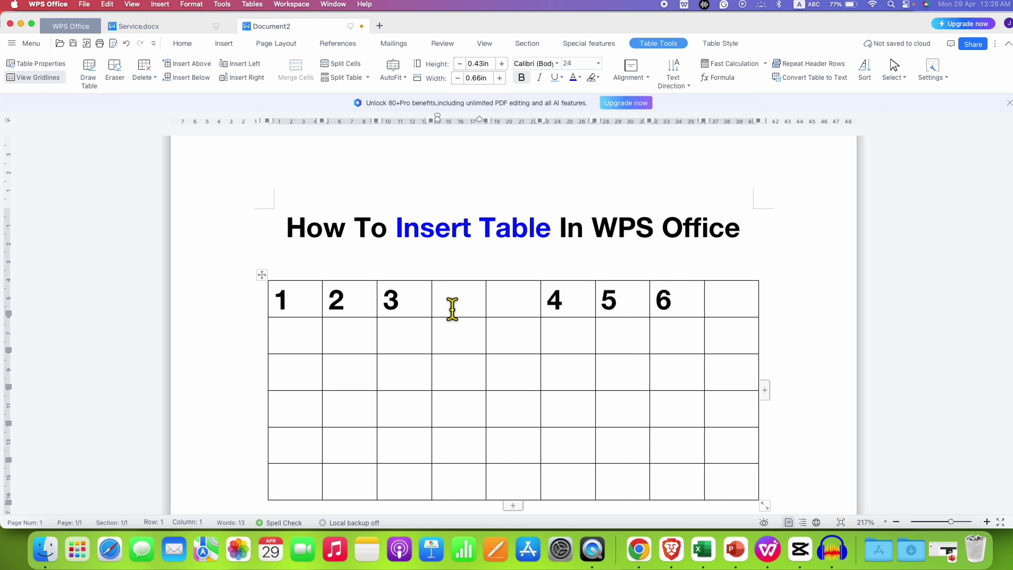
drag(451, 307, 476, 486)
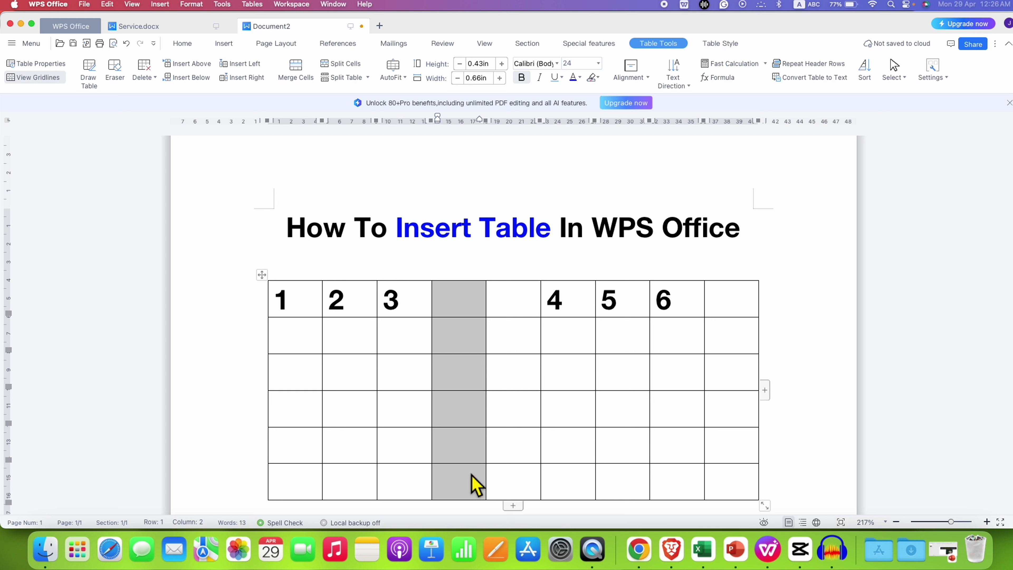
click(155, 78)
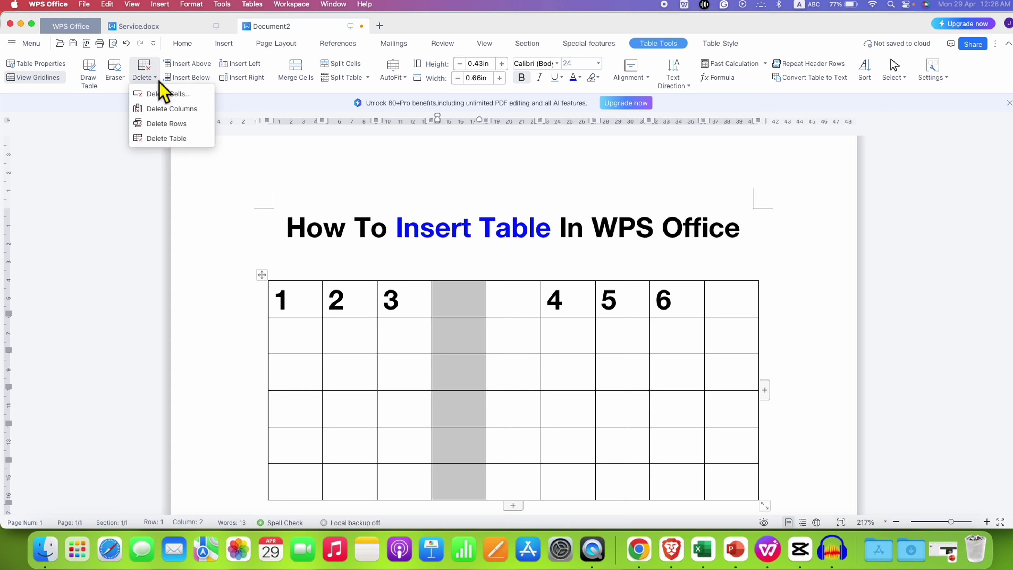
click(193, 111)
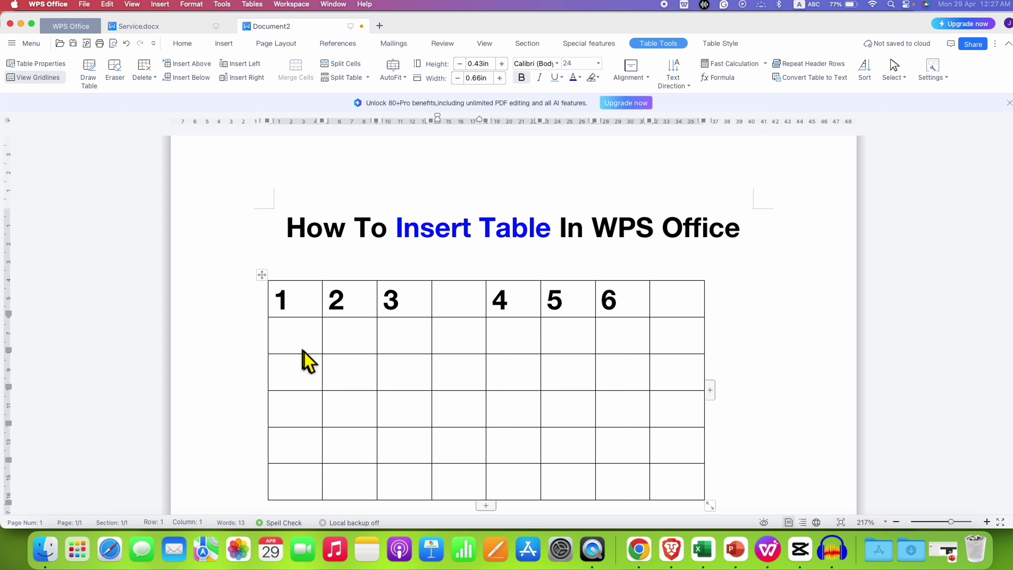
Step: Delete the empty second row directly beneath the numbered header row
click(291, 346)
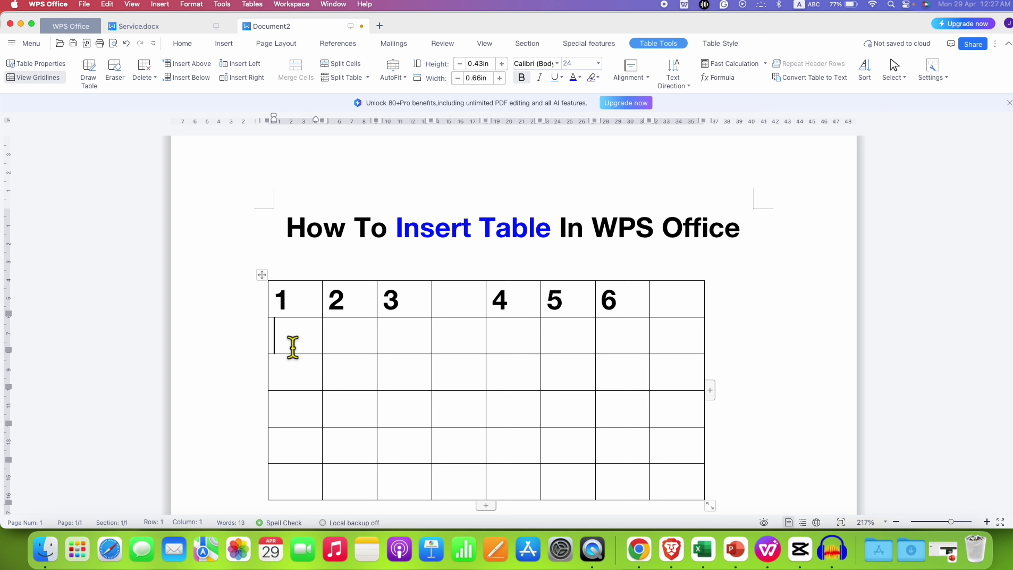
drag(293, 346, 671, 354)
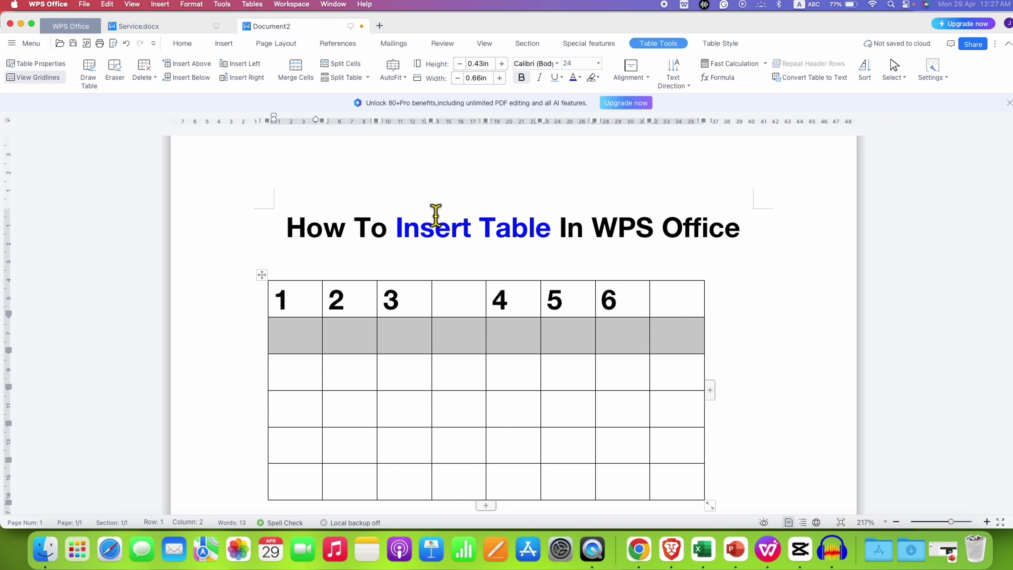
click(148, 75)
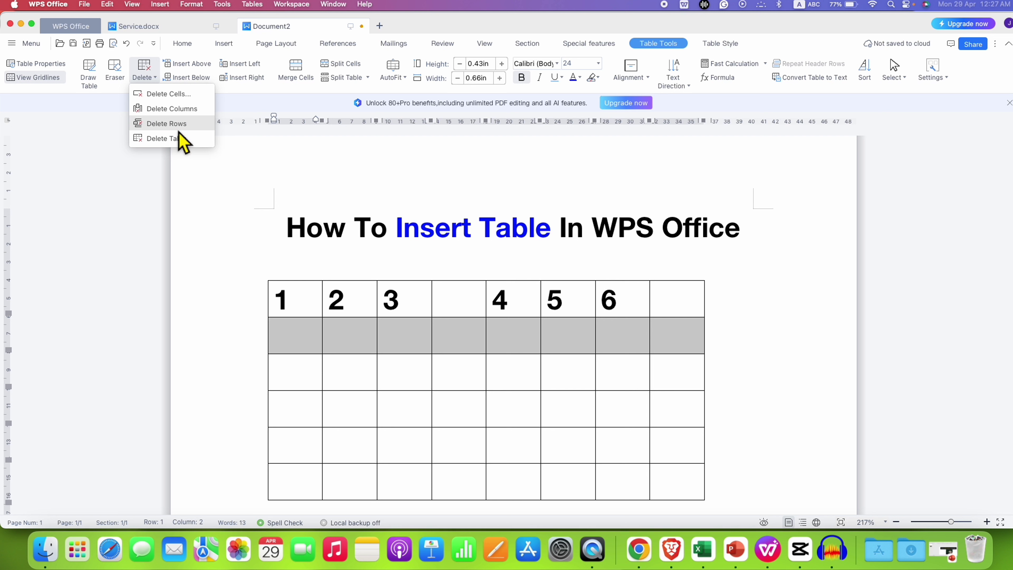
click(191, 127)
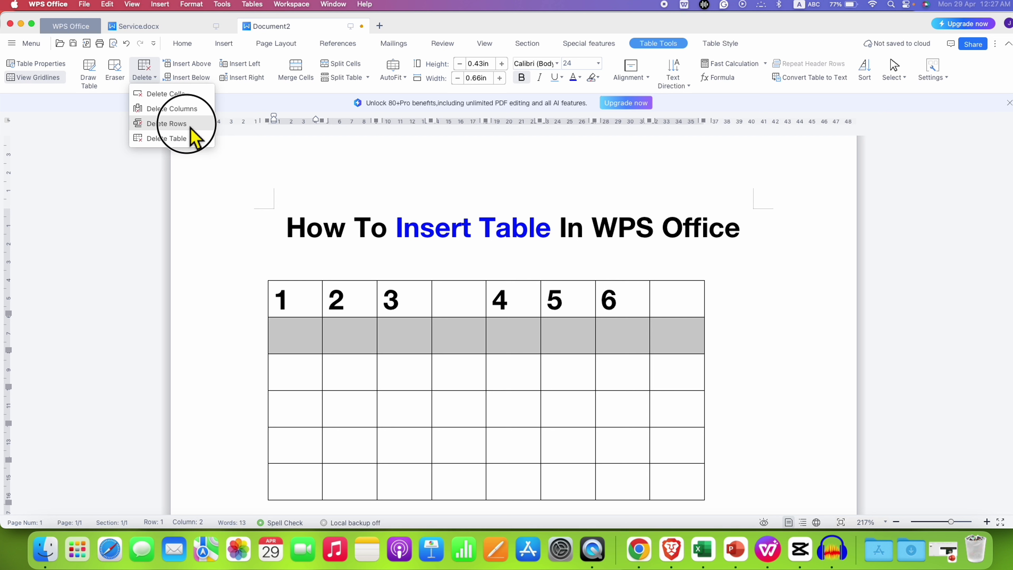
Step: Merge the two second-row cells under 3 and the blank column into one cell
drag(398, 343, 465, 344)
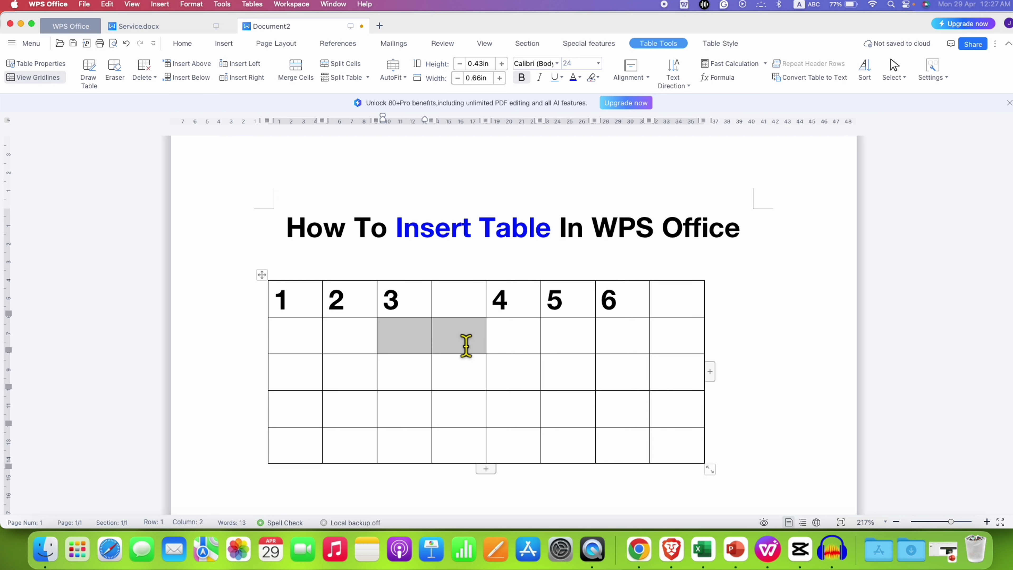
click(304, 79)
click(421, 349)
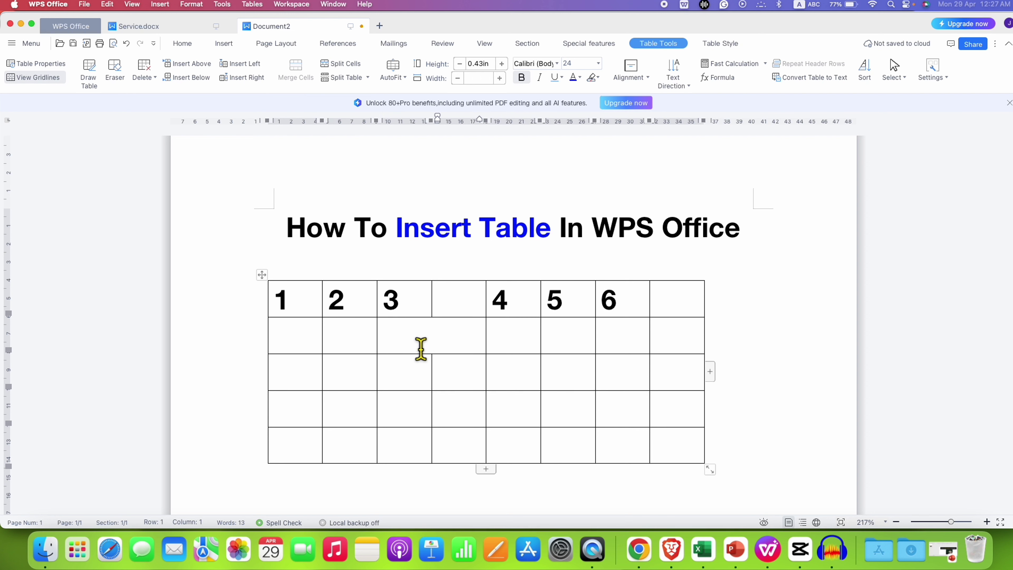
drag(414, 337, 465, 347)
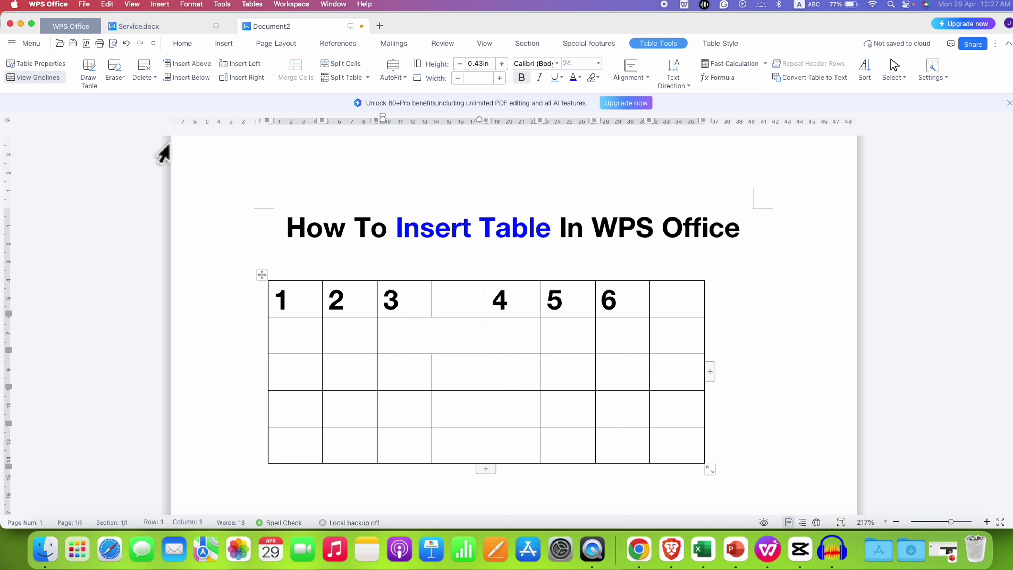
Step: Erase the divider between the first two third-row cells, then drag the corner to narrow the table
click(95, 90)
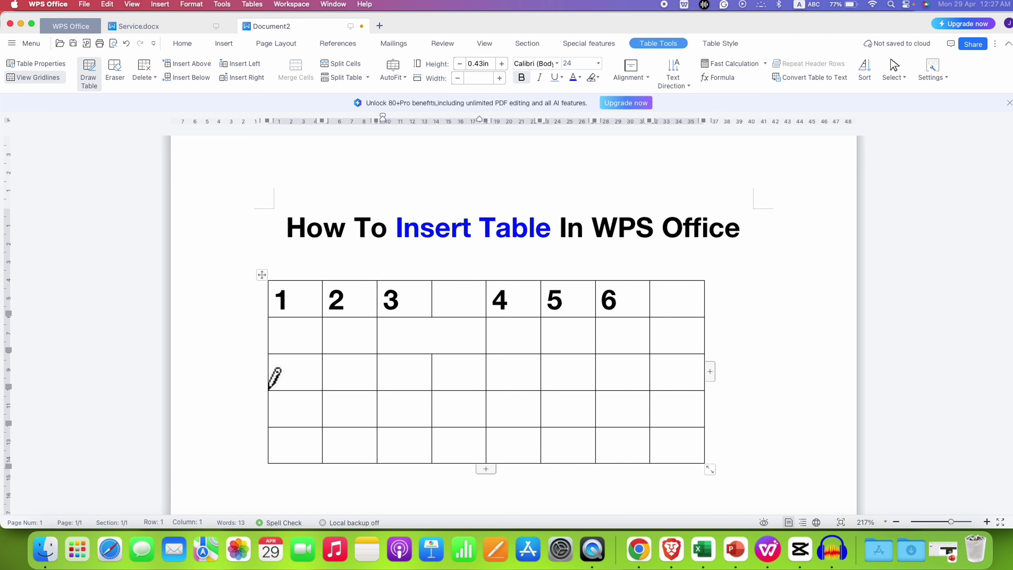
mouse_move(269, 389)
mouse_down()
mouse_move(322, 355)
mouse_move(378, 418)
mouse_up()
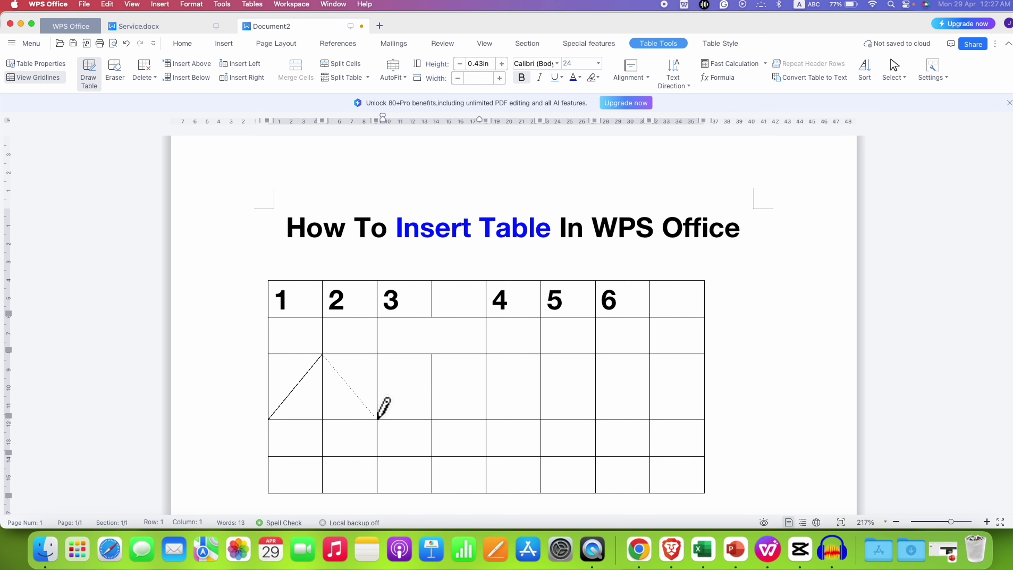
click(117, 74)
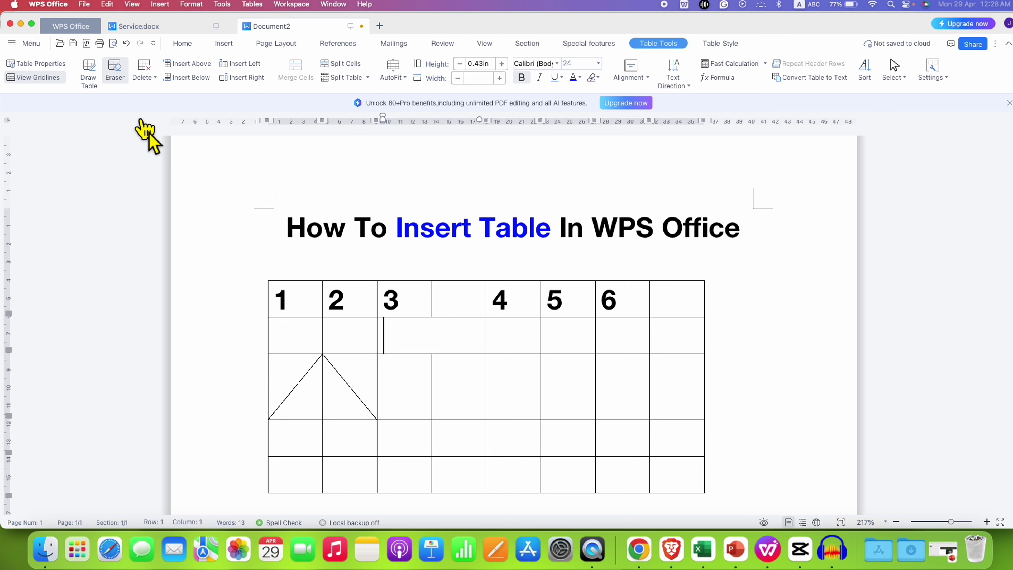
click(300, 389)
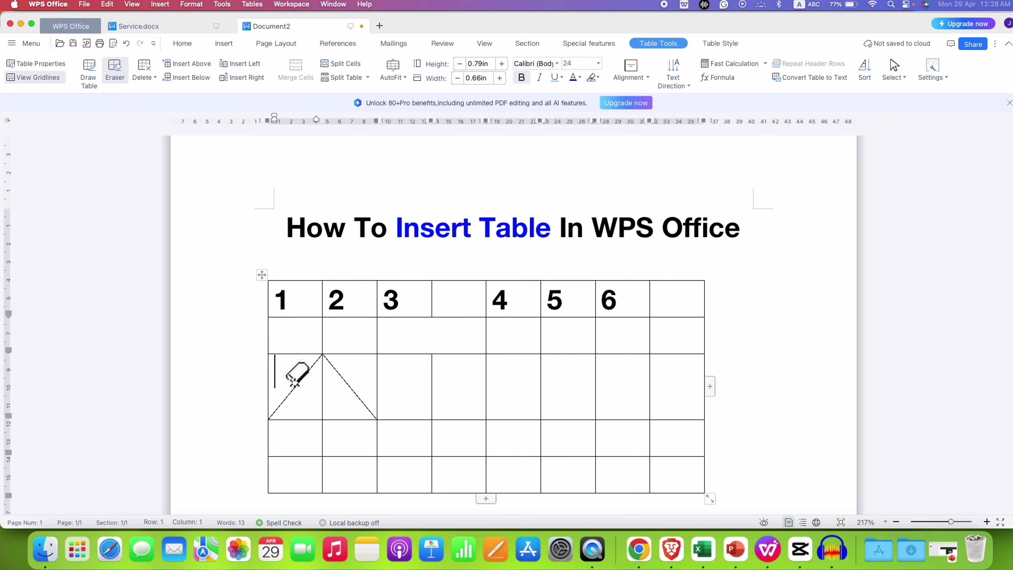
drag(310, 390, 357, 377)
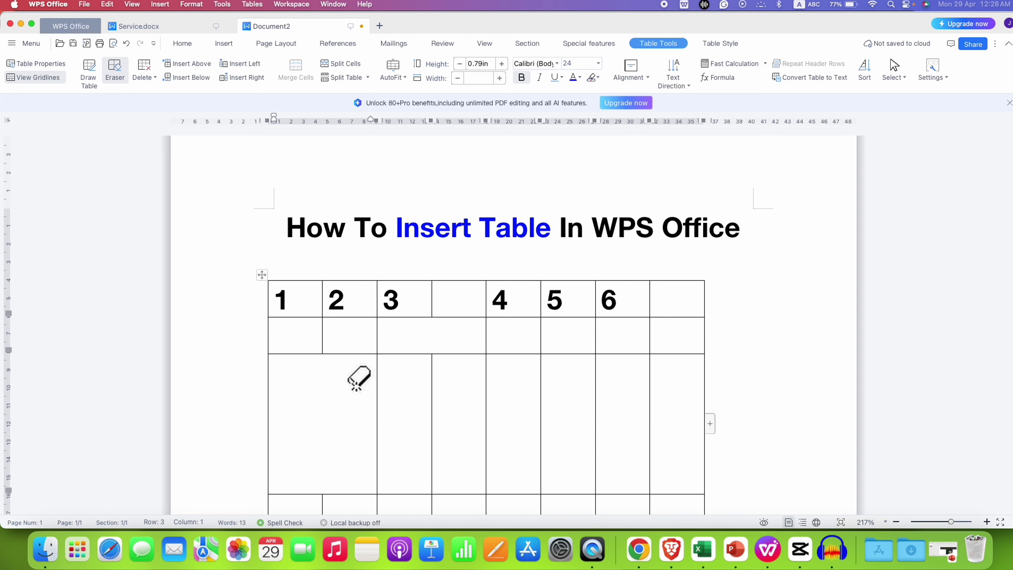
scroll(478, 463, down, 4)
key(Escape)
scroll(518, 399, up, 3)
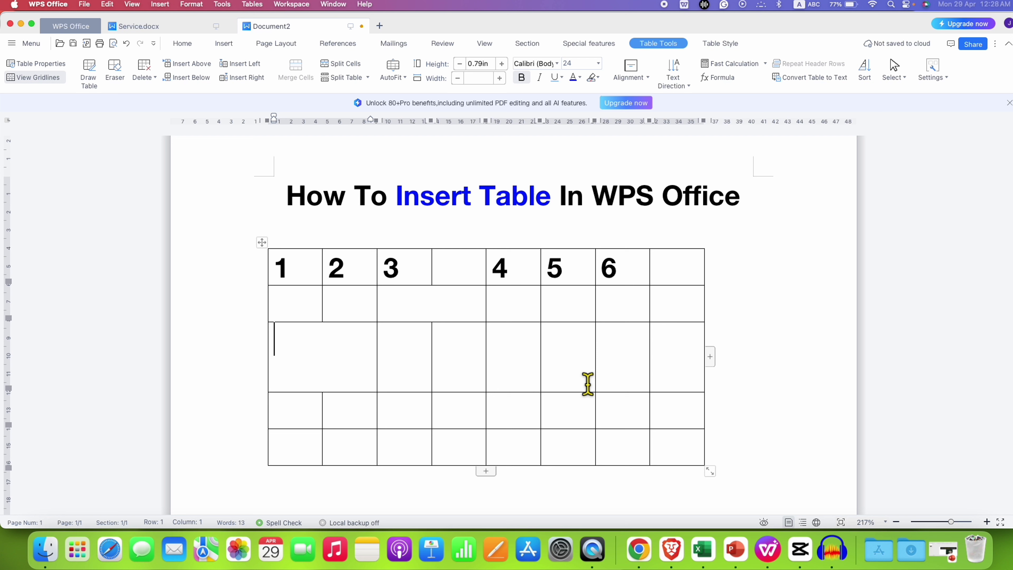
mouse_move(715, 475)
mouse_down()
mouse_move(760, 502)
mouse_move(657, 427)
mouse_move(656, 463)
mouse_up()
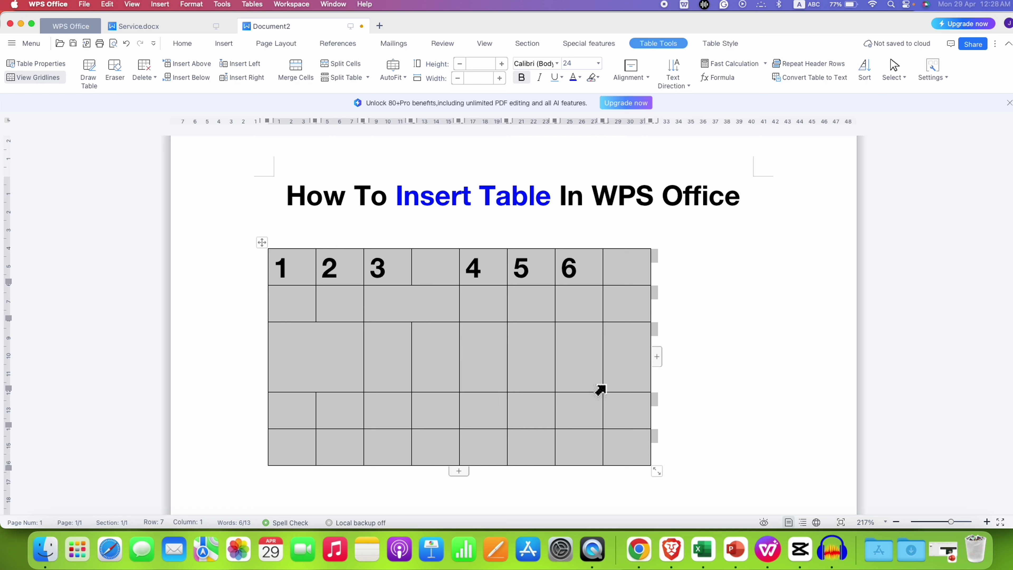
Step: Select the whole table and choose All borders with a plain solid line in Borders and Shading
click(599, 389)
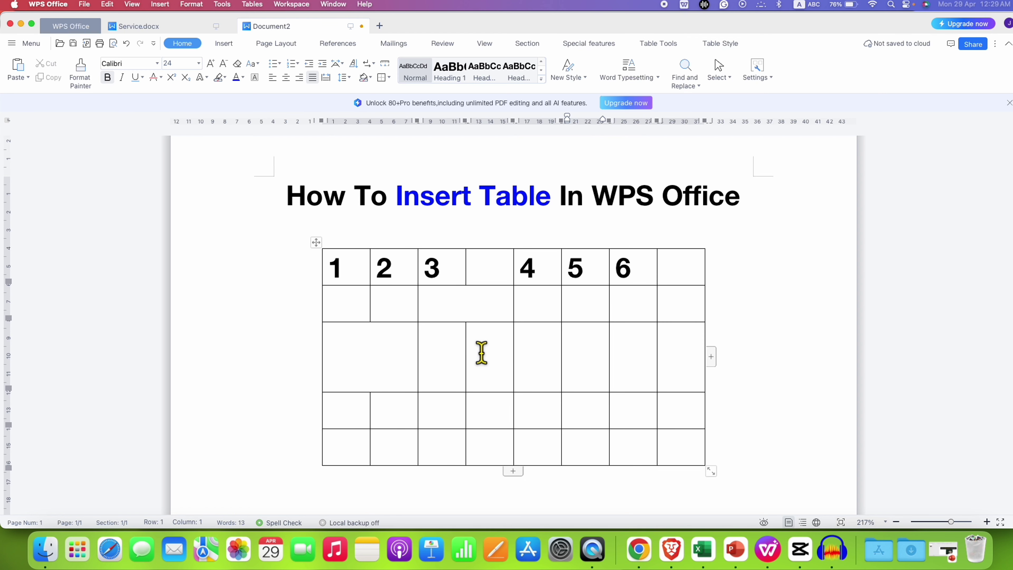
click(320, 250)
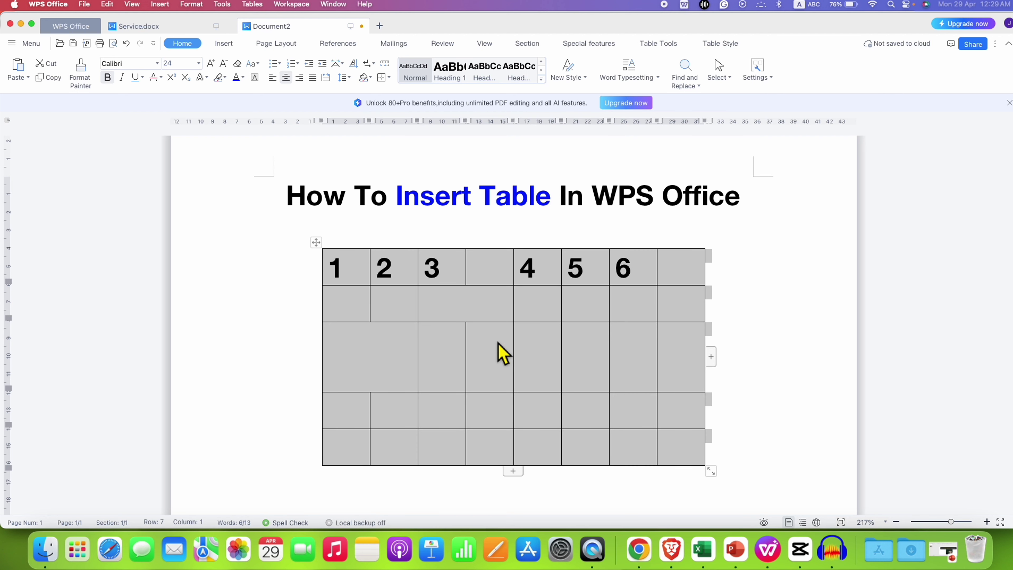
right_click(316, 245)
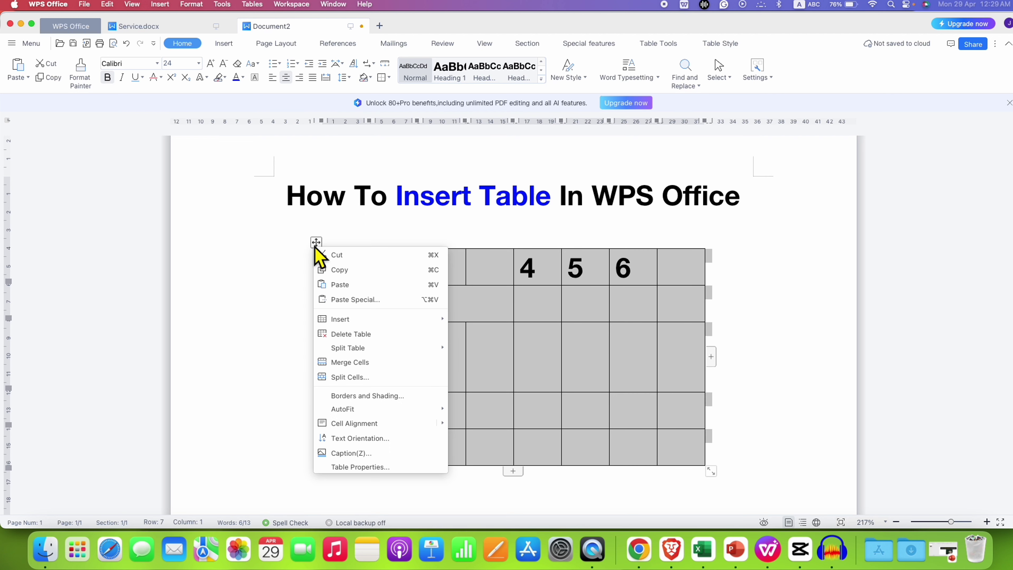
click(421, 399)
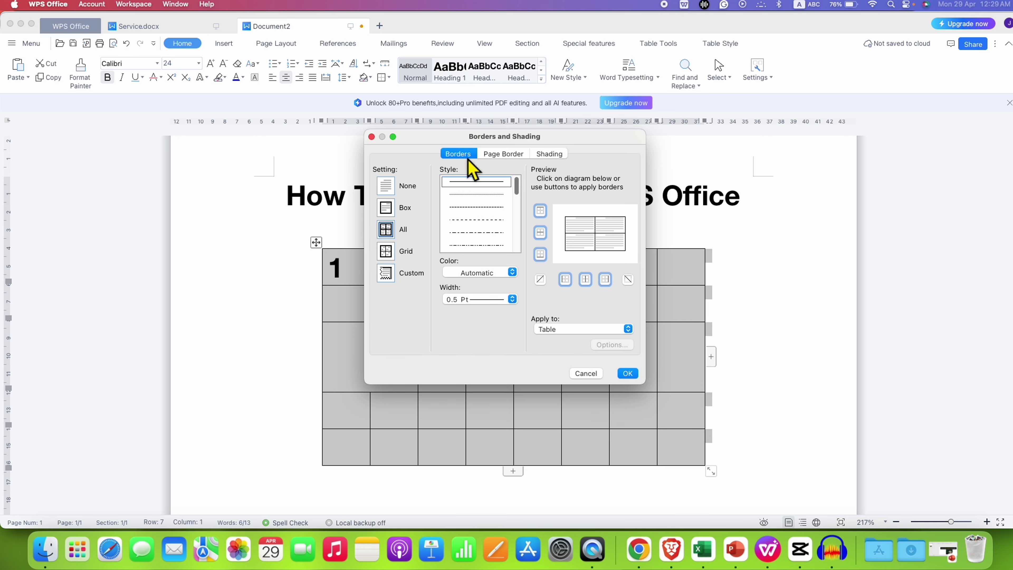
click(389, 235)
click(518, 195)
click(518, 194)
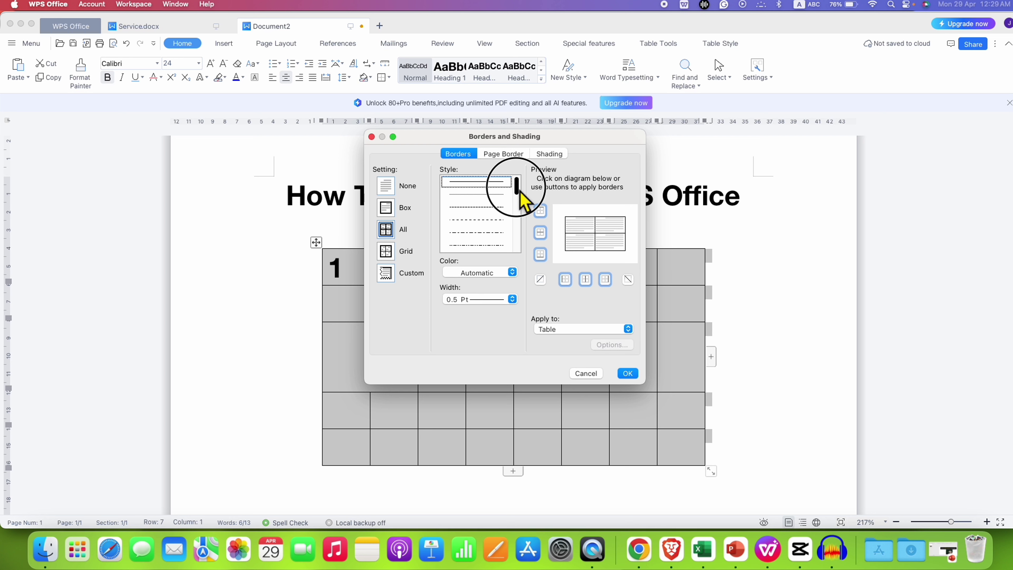
Step: Make the borders blue and 3 Pt wide, applied to the whole table
click(490, 273)
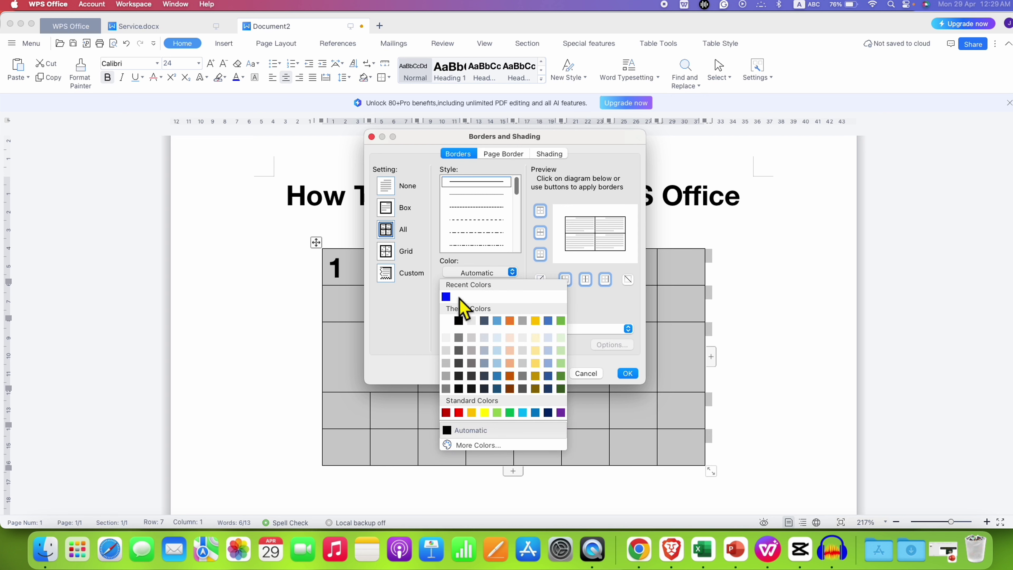
click(448, 300)
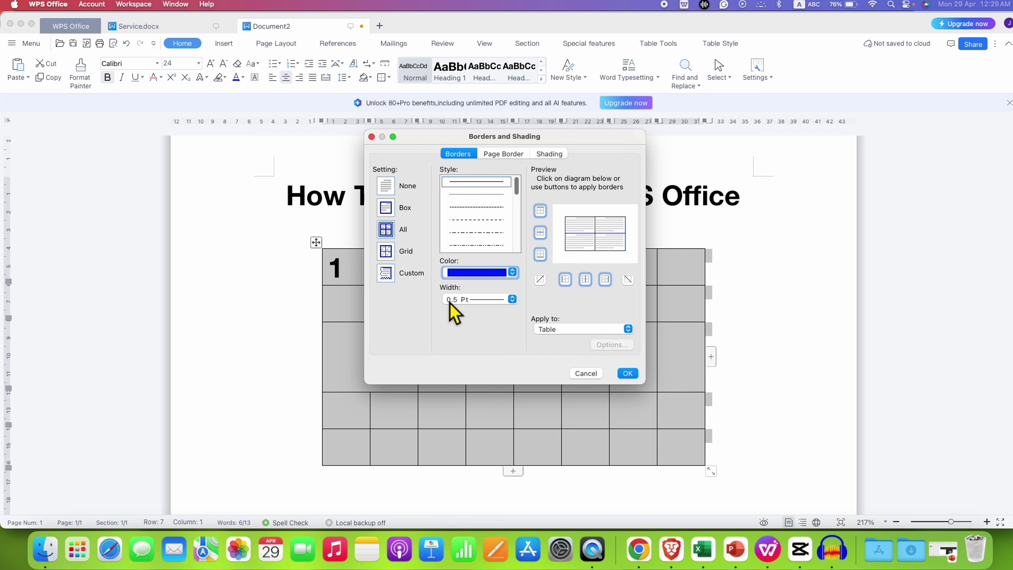
click(482, 300)
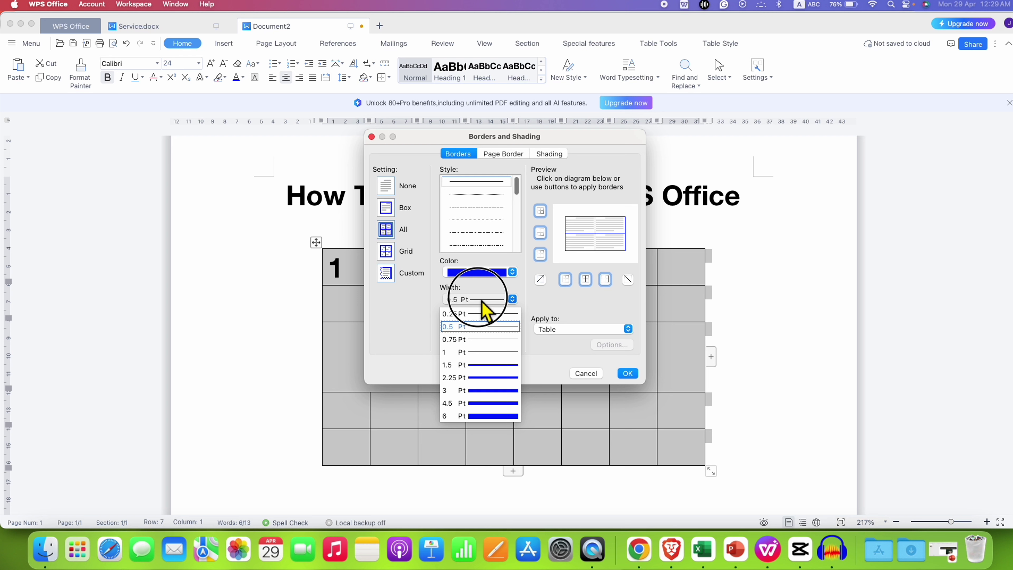
click(489, 390)
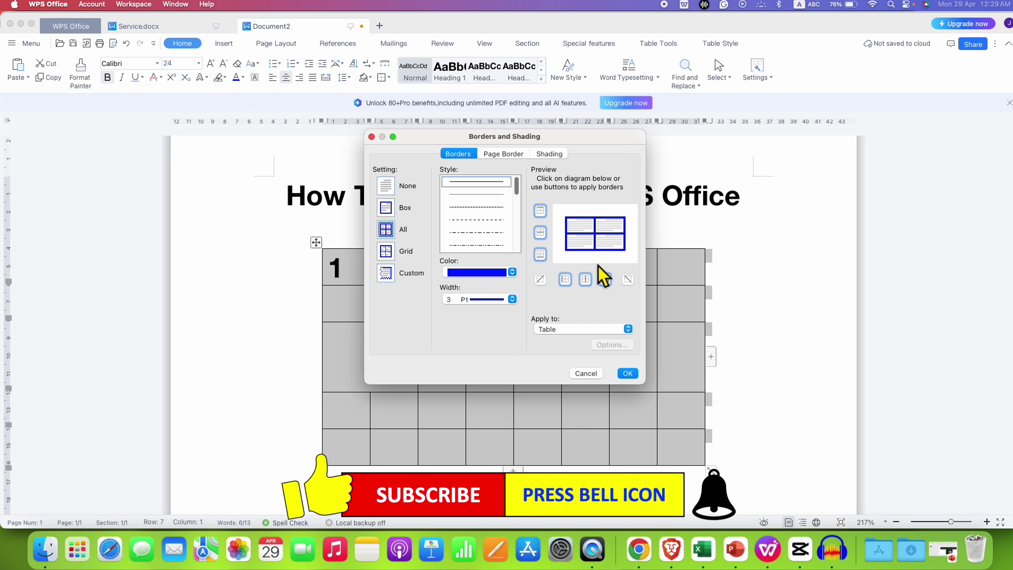
click(573, 329)
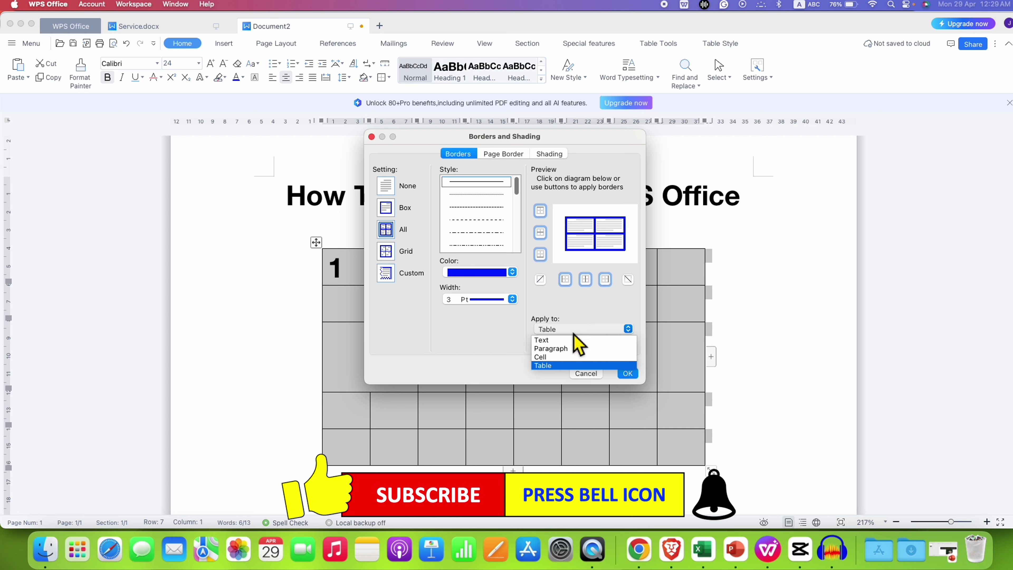
click(561, 366)
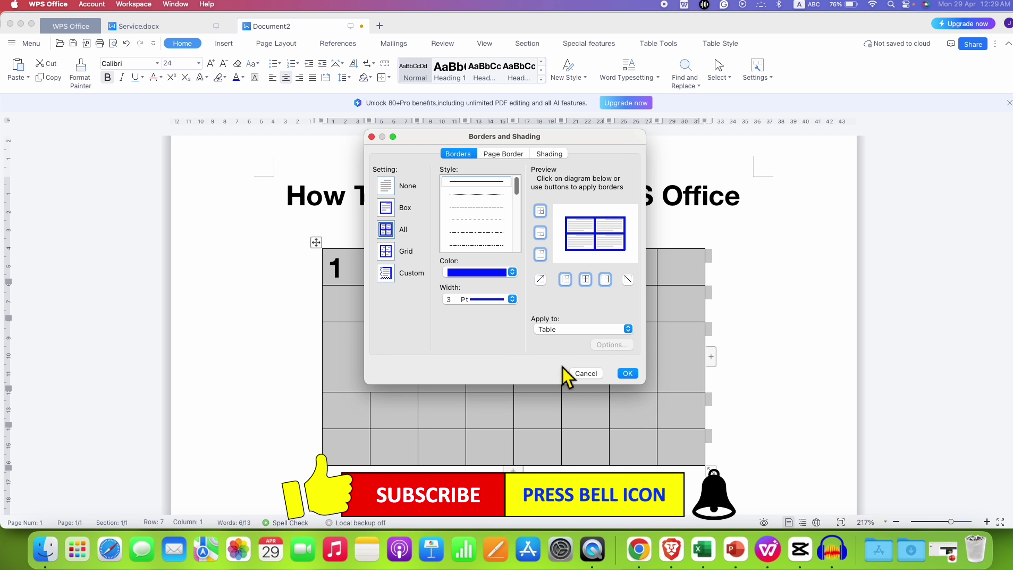
click(627, 373)
click(749, 409)
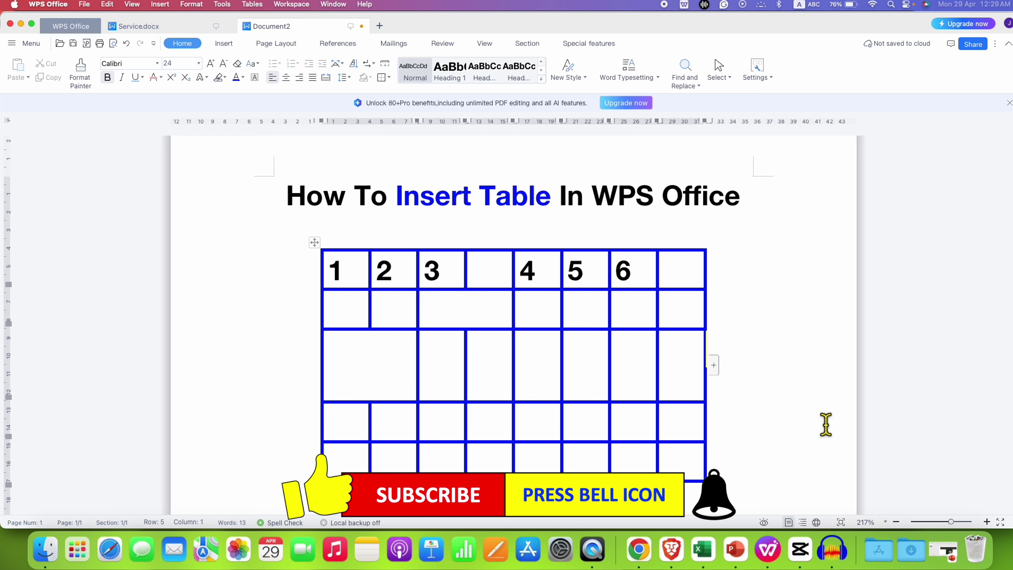